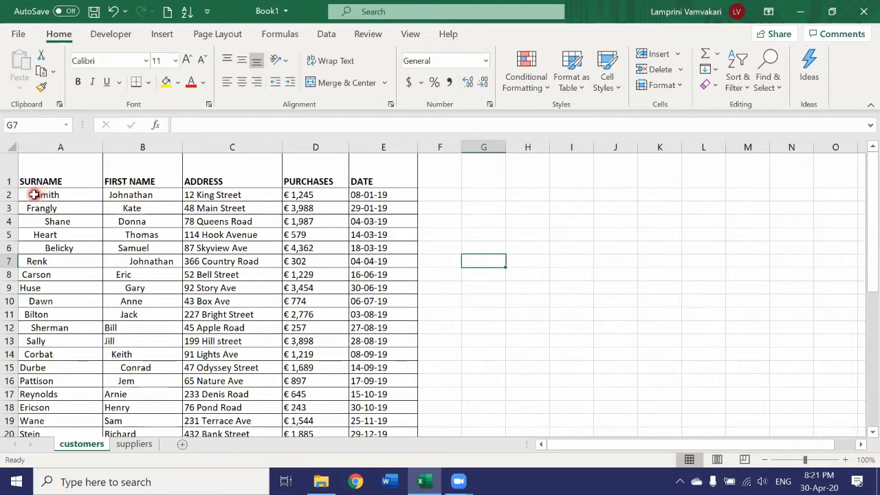
# Step: Try removing the leading spaces before the surname in cell A2 by hand
pyautogui.doubleClick(39, 194)
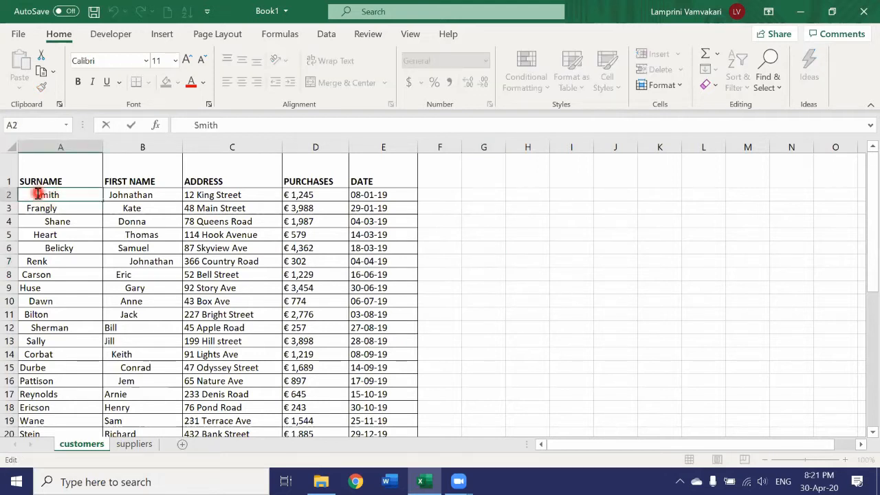
pyautogui.press('BackSpace')
pyautogui.press('BackSpace')
pyautogui.press('BackSpace')
pyautogui.press('BackSpace')
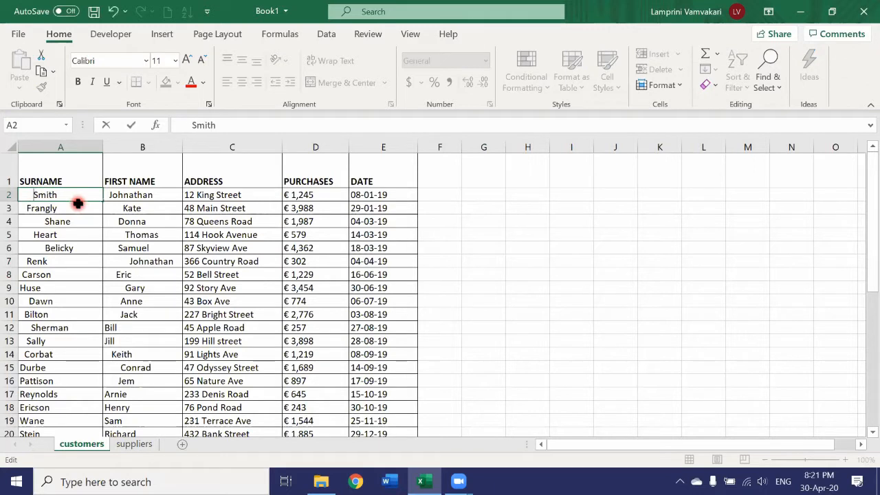
pyautogui.press('BackSpace')
pyautogui.press('BackSpace')
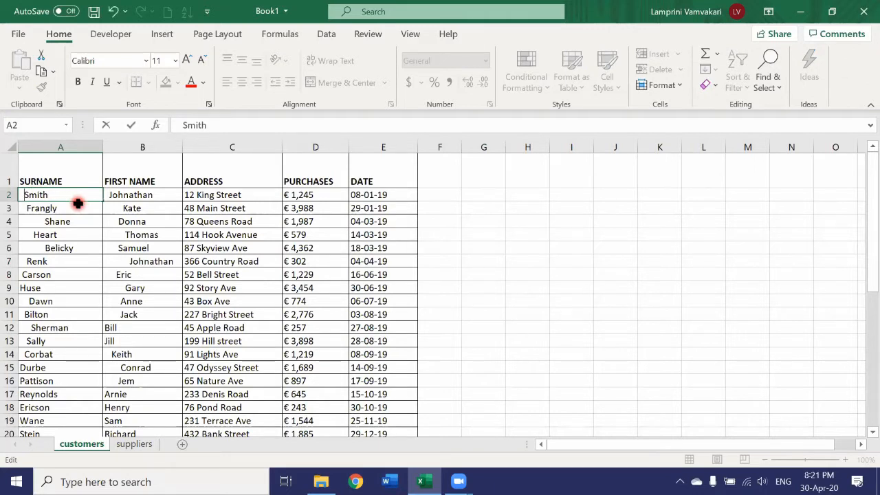
pyautogui.press('BackSpace')
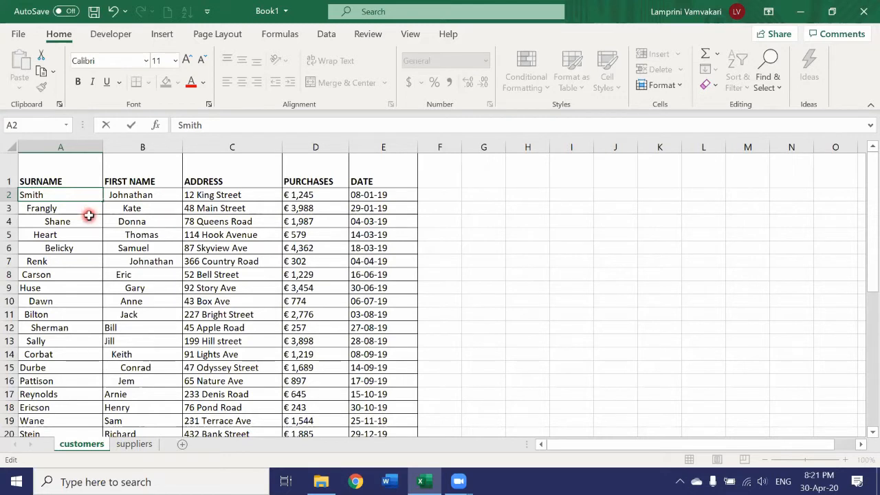
pyautogui.click(92, 221)
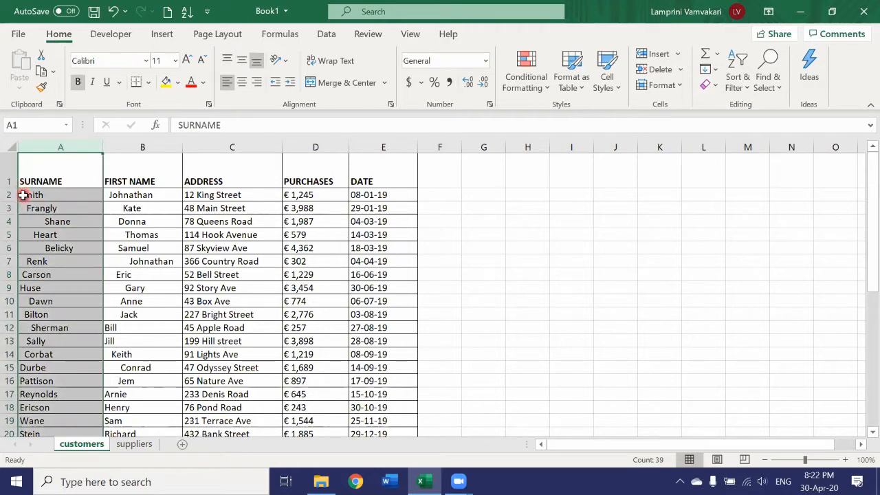
pyautogui.doubleClick(23, 194)
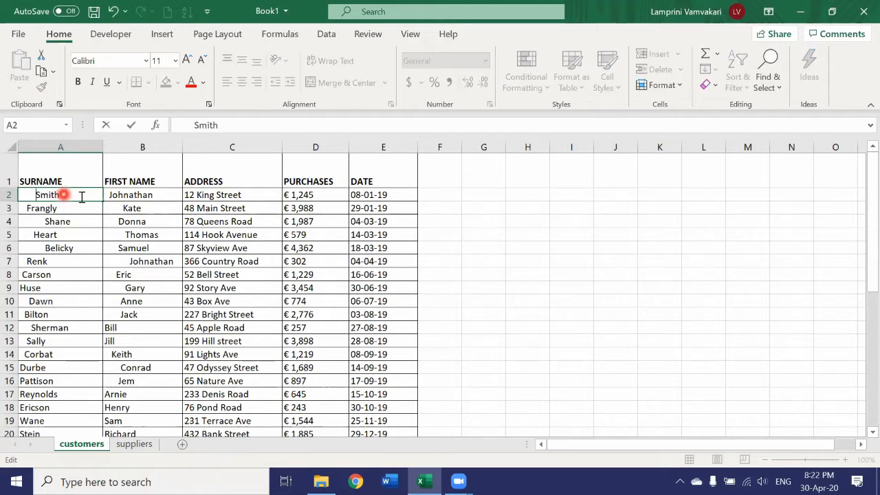
pyautogui.click(469, 242)
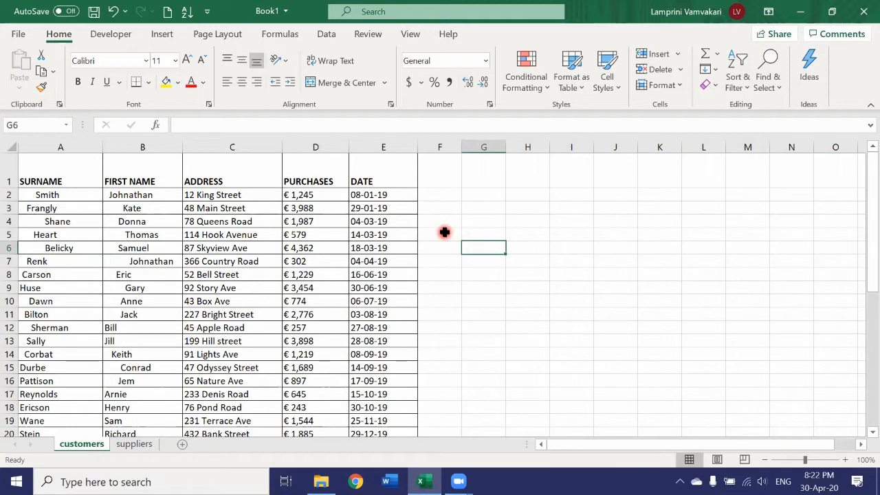
# Step: Insert a blank column before the SURNAME column and enter =TRIM(B2) in cell A2
pyautogui.rightClick(50, 146)
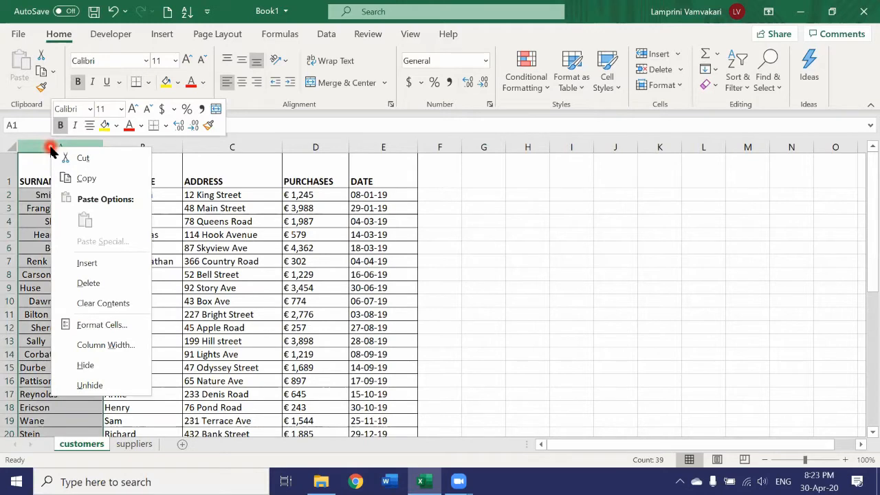
pyautogui.click(84, 262)
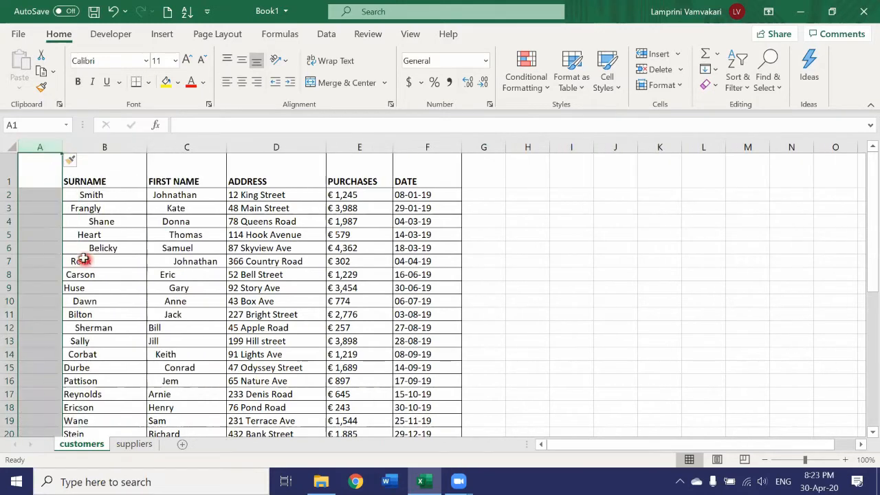
pyautogui.click(40, 196)
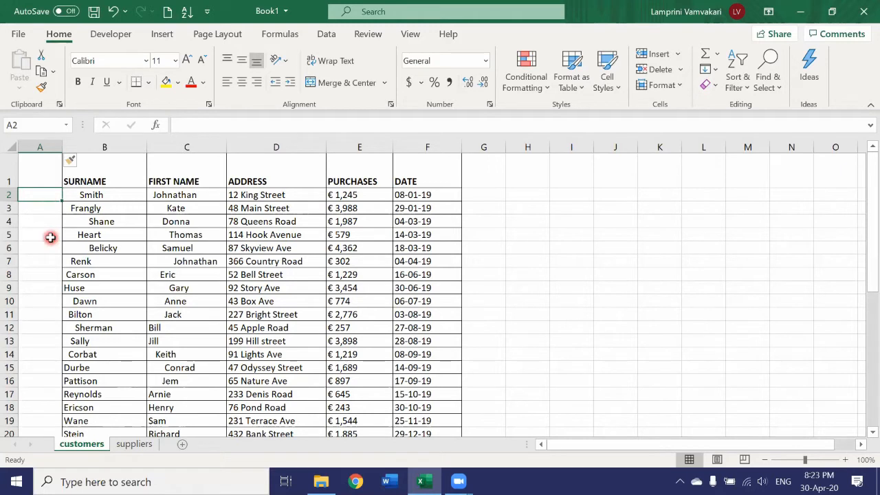
pyautogui.write('=')
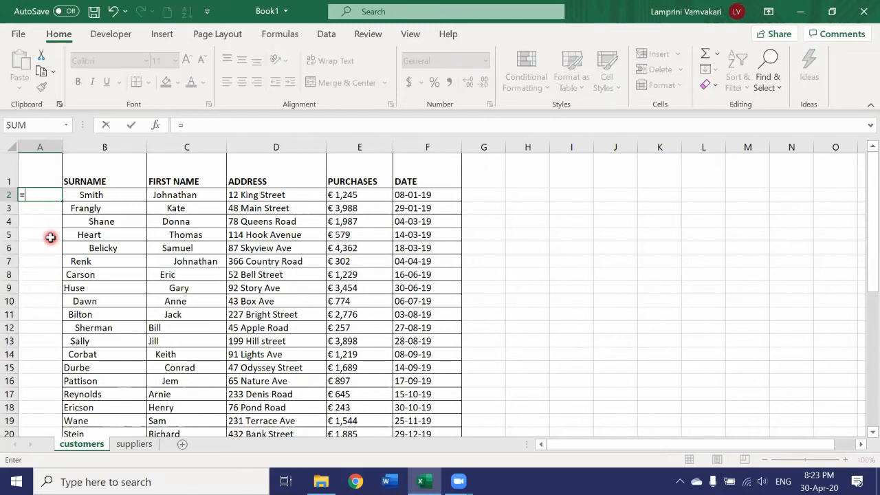
pyautogui.write('trim')
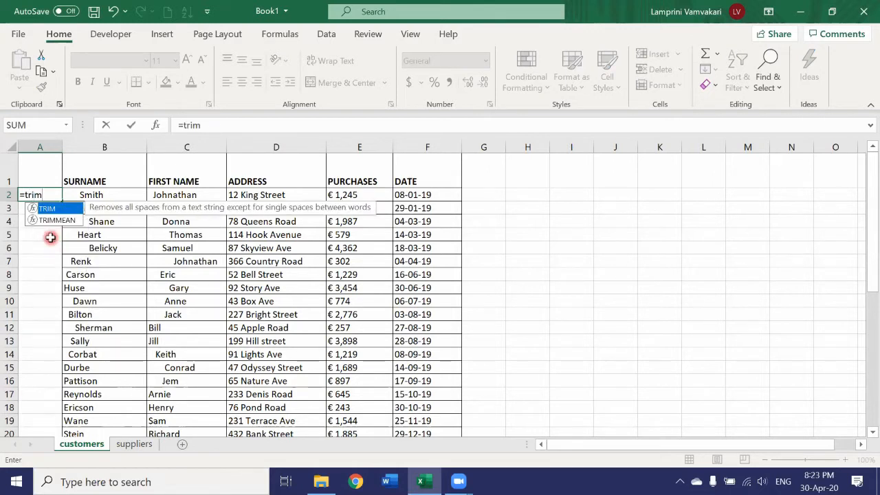
pyautogui.write('(')
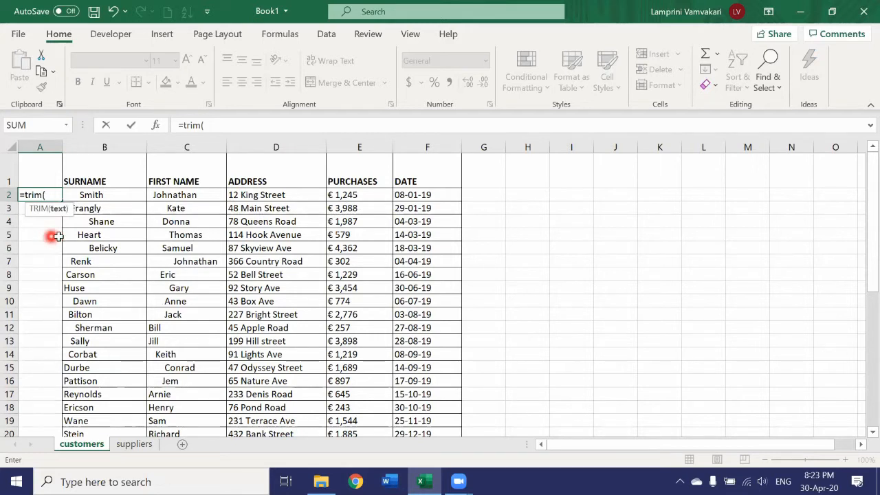
pyautogui.click(102, 196)
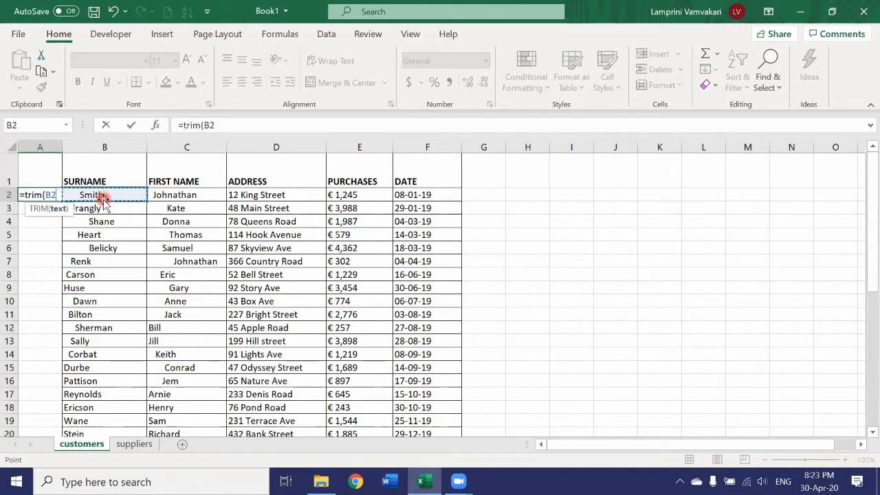
pyautogui.press('Return')
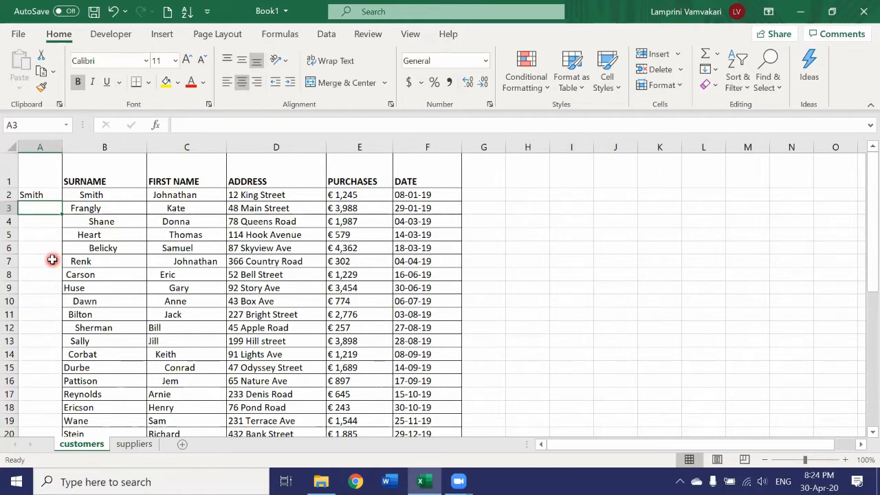
# Step: Fill the TRIM formula from A2 down to row 39 and review the trimmed surnames
pyautogui.click(37, 195)
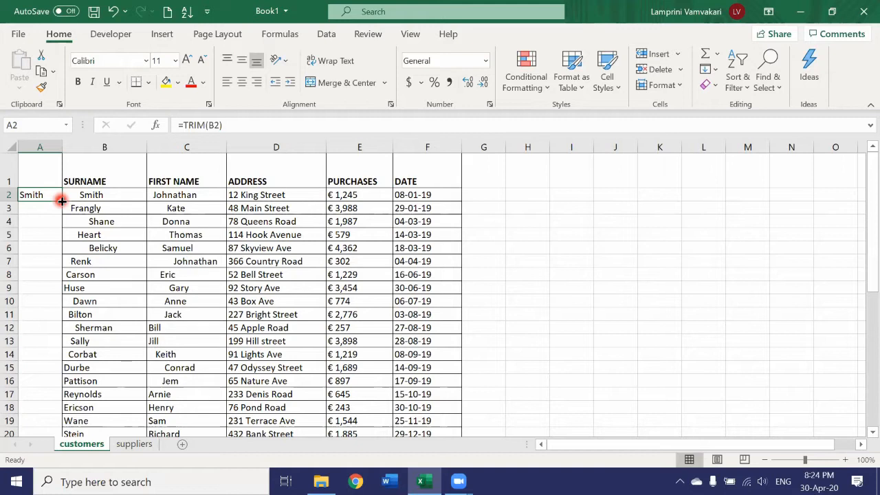
pyautogui.moveTo(62, 200); pyautogui.dragTo(55, 389)
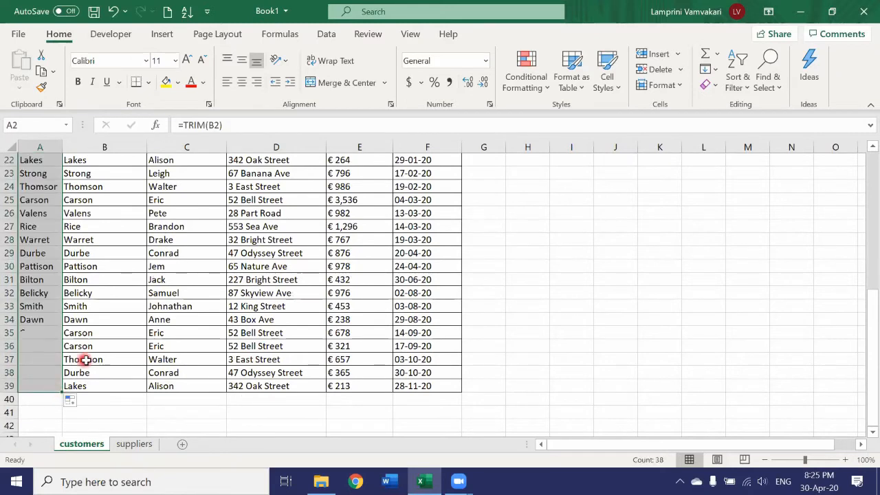
pyautogui.scroll(7, 84, 360)
pyautogui.click(40, 180)
pyautogui.click(47, 194)
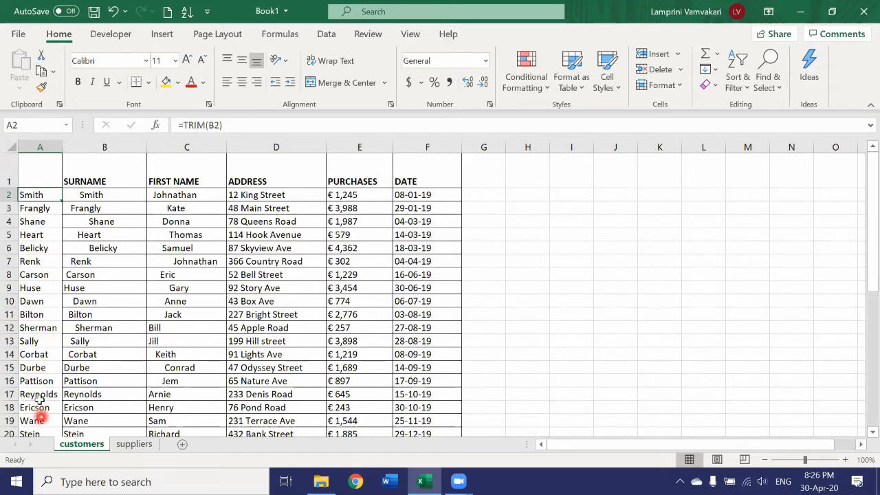
pyautogui.scroll(-2, 34, 296)
pyautogui.scroll(-1, 32, 302)
pyautogui.scroll(3, 31, 289)
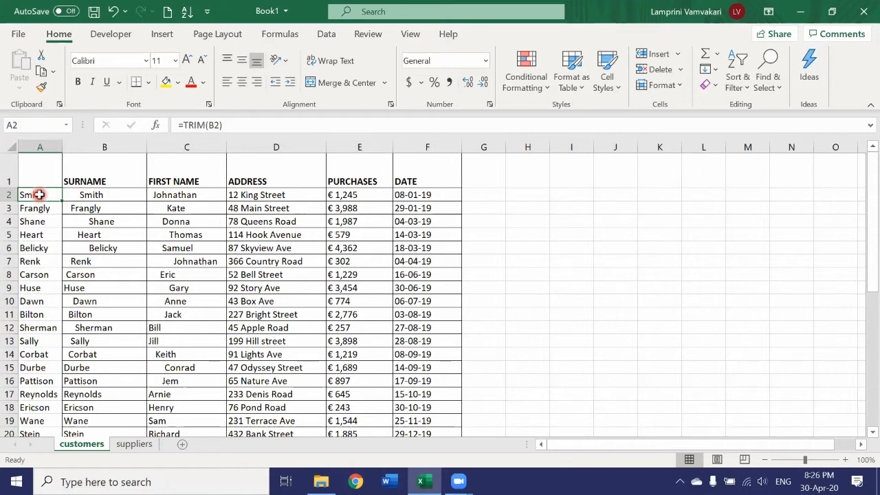
# Step: Copy the SURNAME header from B1 into A1
pyautogui.click(91, 176)
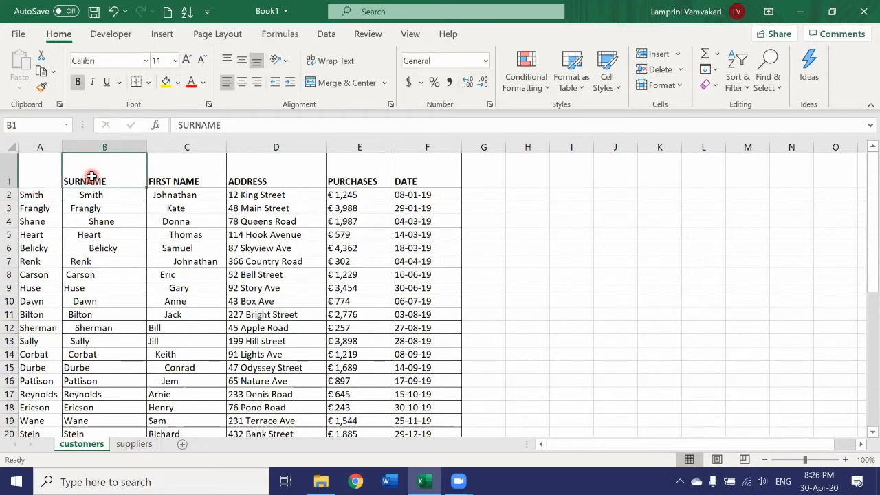
pyautogui.hotkey('ctrl', 'c')
pyautogui.click(29, 180)
pyautogui.hotkey('ctrl', 'v')
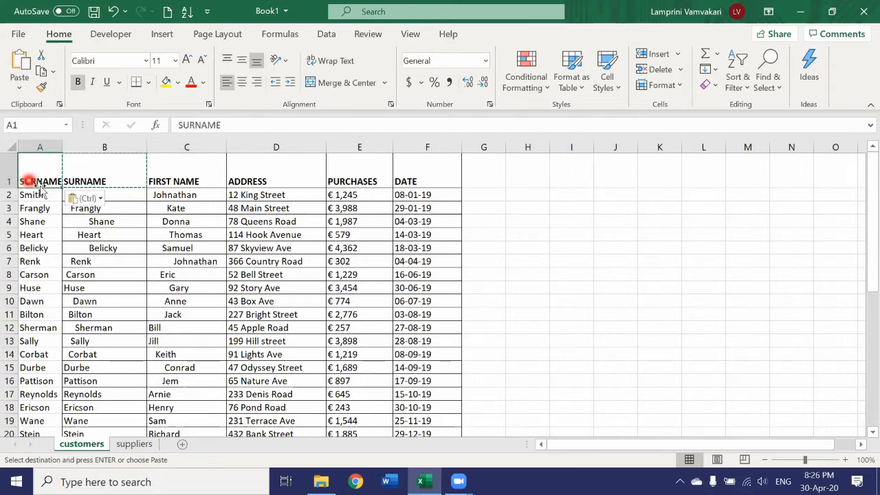
# Step: Try deleting the original SURNAME column B, and undo the deletion
pyautogui.doubleClick(130, 181)
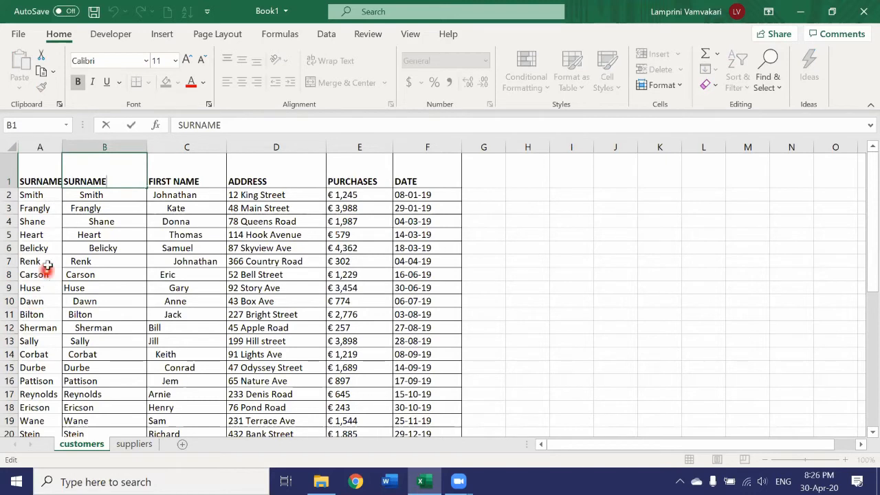
pyautogui.click(95, 142)
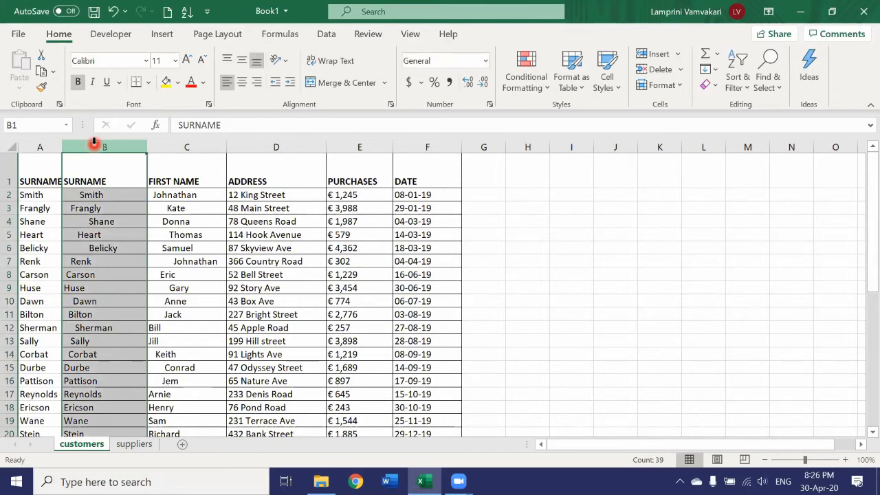
pyautogui.rightClick(96, 150)
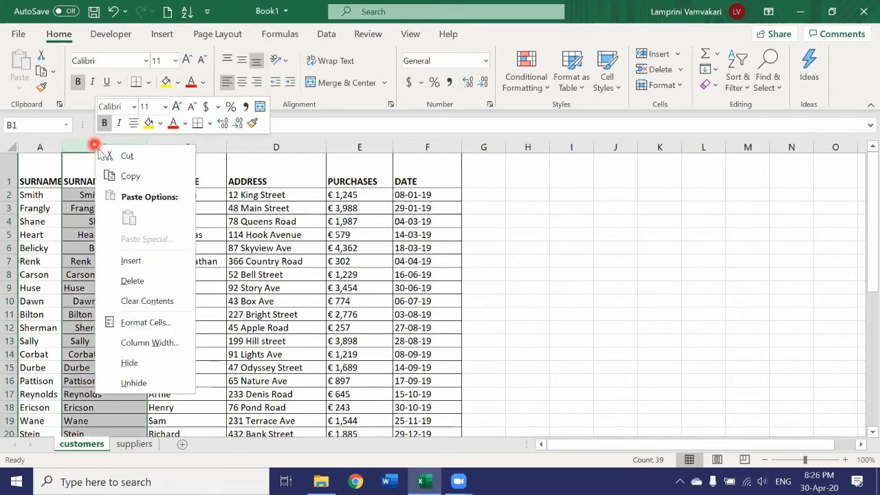
pyautogui.click(132, 281)
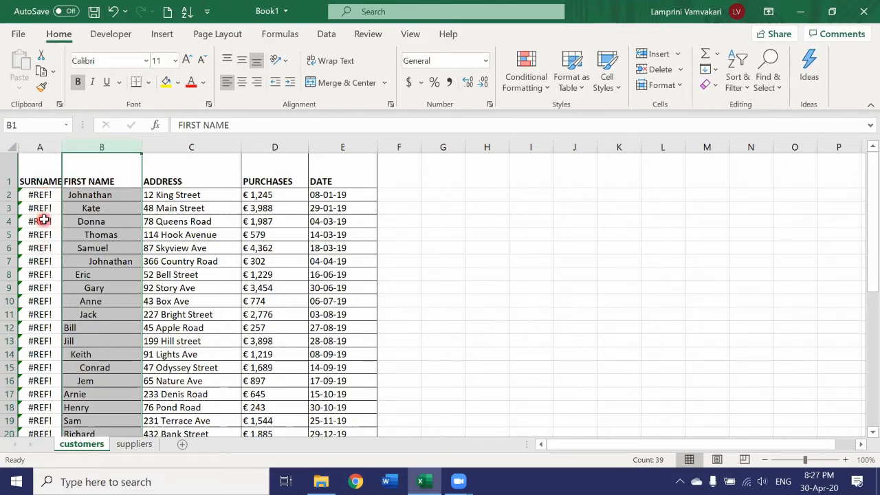
pyautogui.click(113, 11)
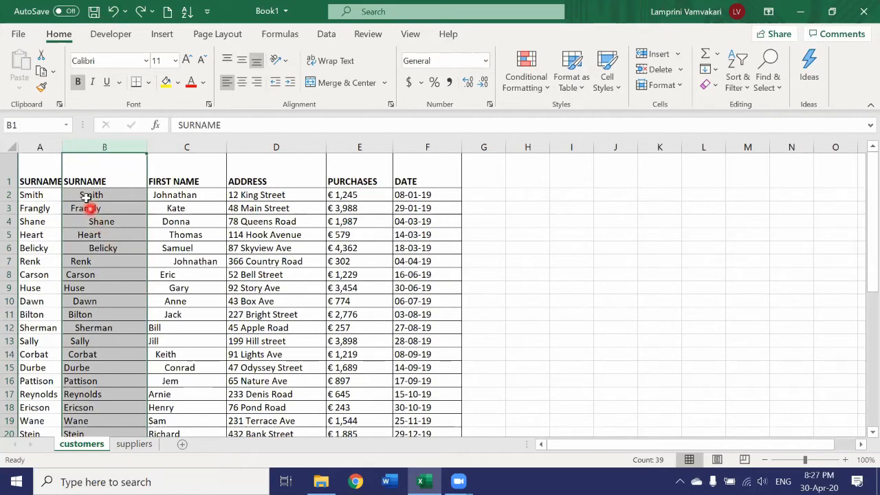
# Step: Copy column A with the trimmed surnames and paste it over column B as values only
pyautogui.click(39, 141)
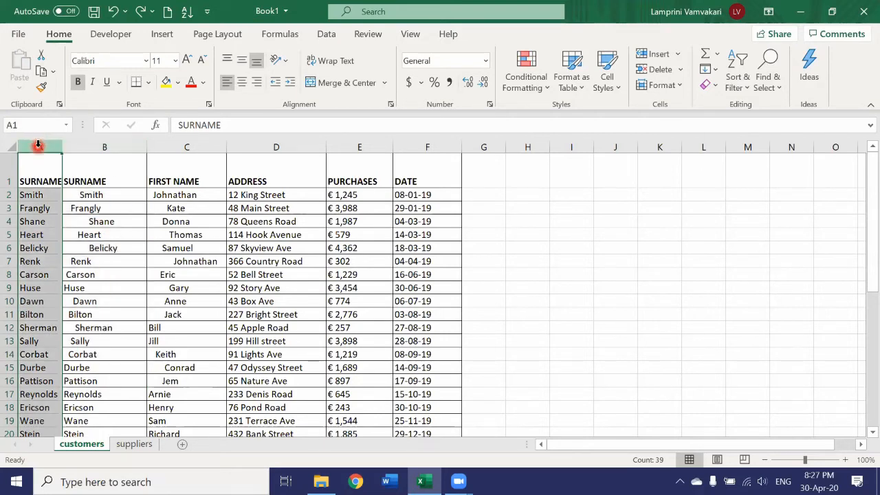
pyautogui.rightClick(38, 150)
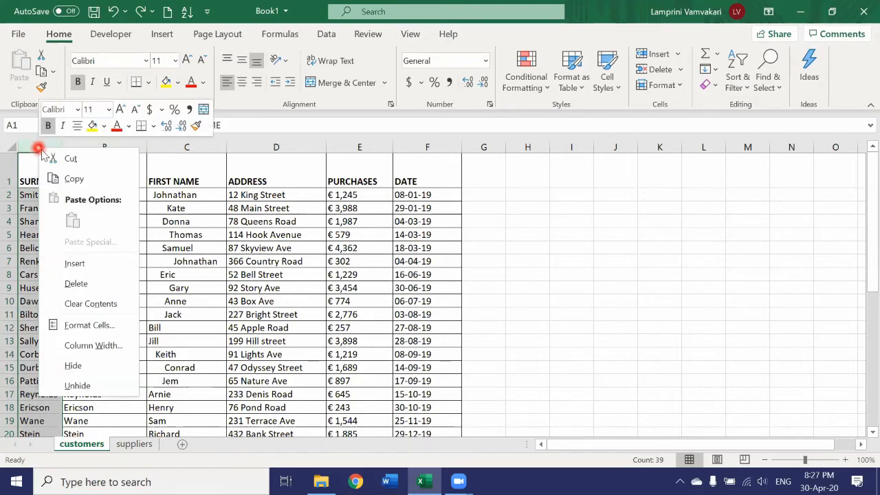
pyautogui.click(62, 180)
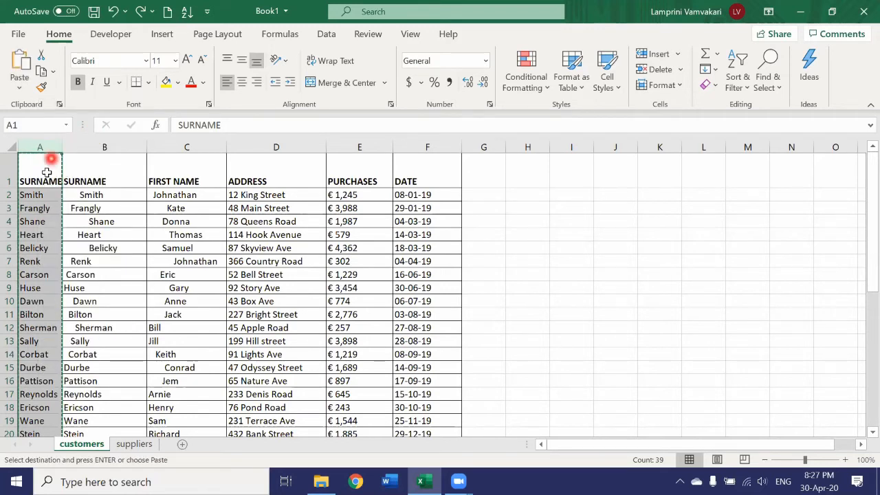
pyautogui.click(94, 147)
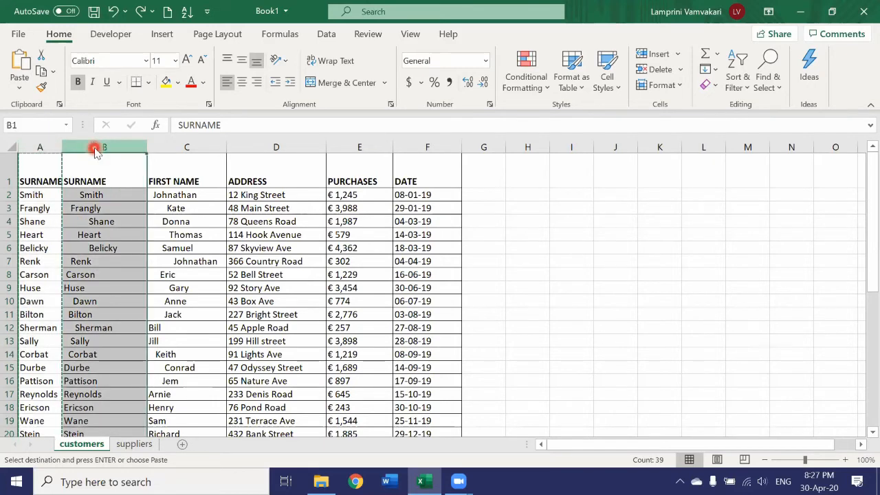
pyautogui.rightClick(96, 150)
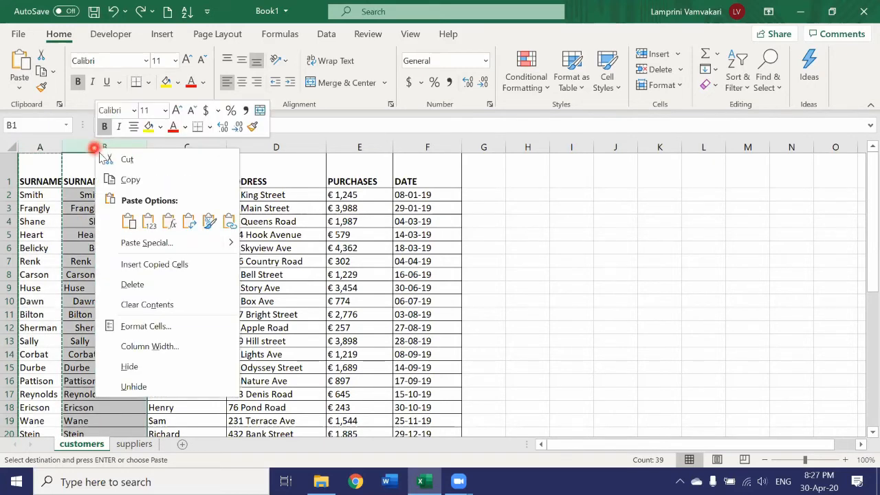
pyautogui.click(128, 222)
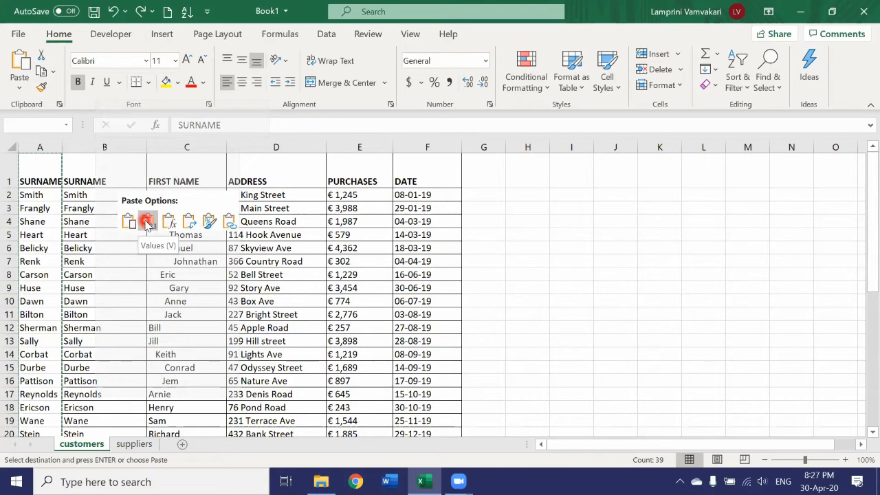
pyautogui.click(147, 222)
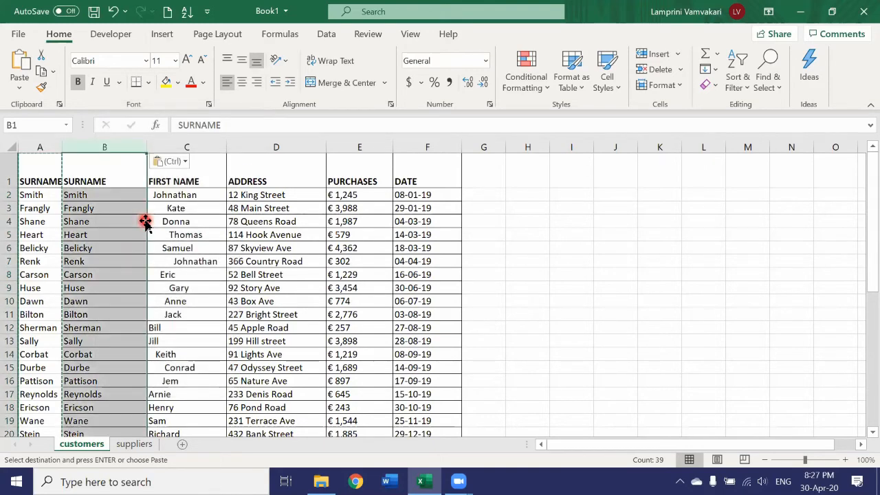
# Step: Delete helper column A containing the TRIM formulas, keeping the values-only SURNAME column
pyautogui.click(47, 233)
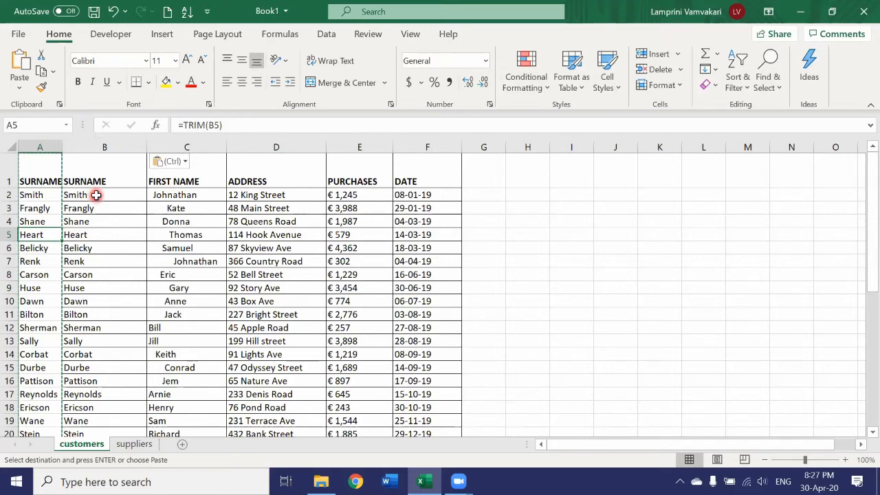
pyautogui.click(31, 148)
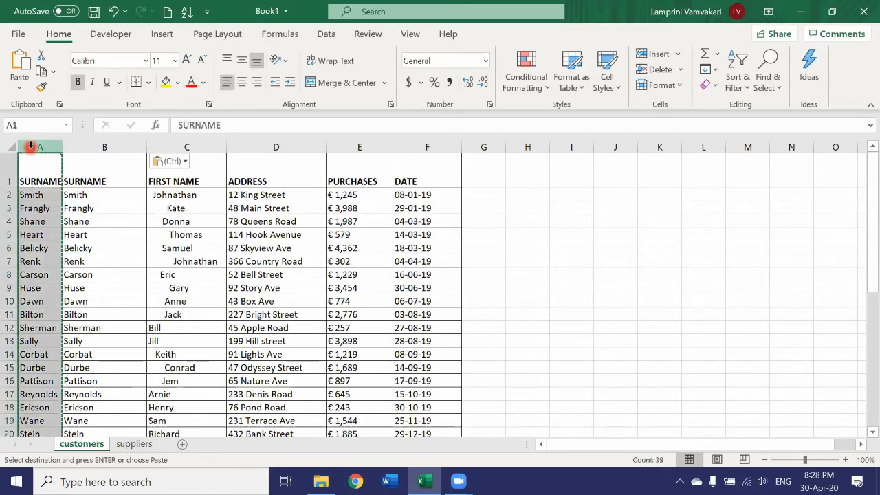
pyautogui.rightClick(31, 148)
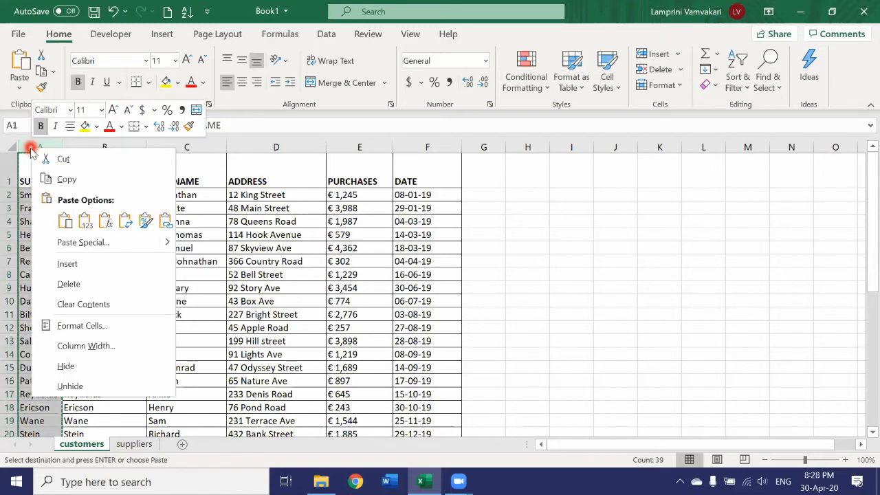
pyautogui.click(63, 282)
pyautogui.click(485, 272)
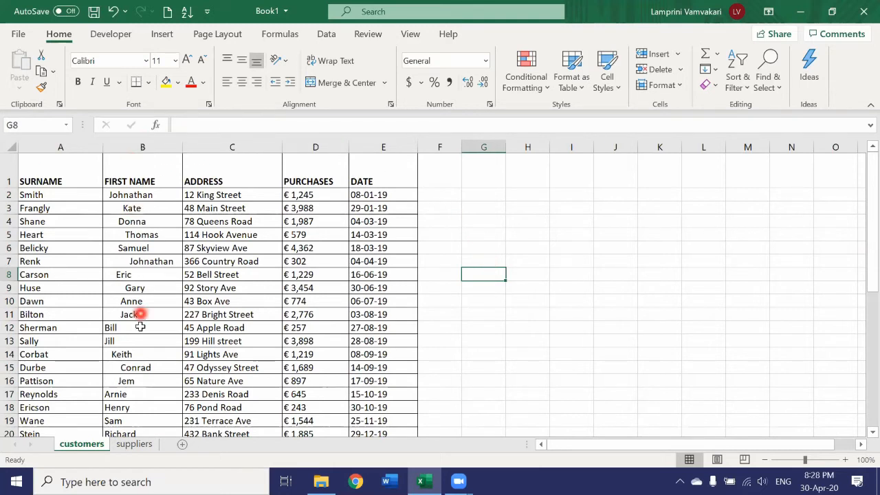
# Step: Insert an empty column before the FIRST NAME column B
pyautogui.click(142, 147)
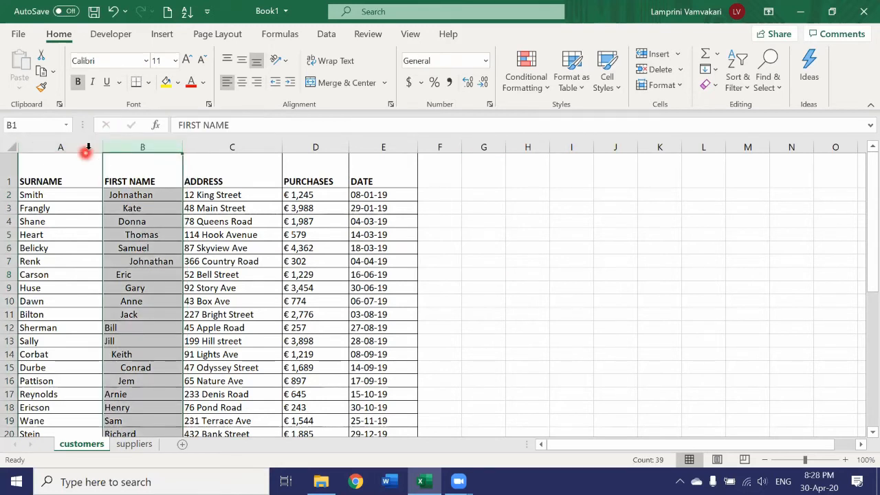
pyautogui.rightClick(138, 147)
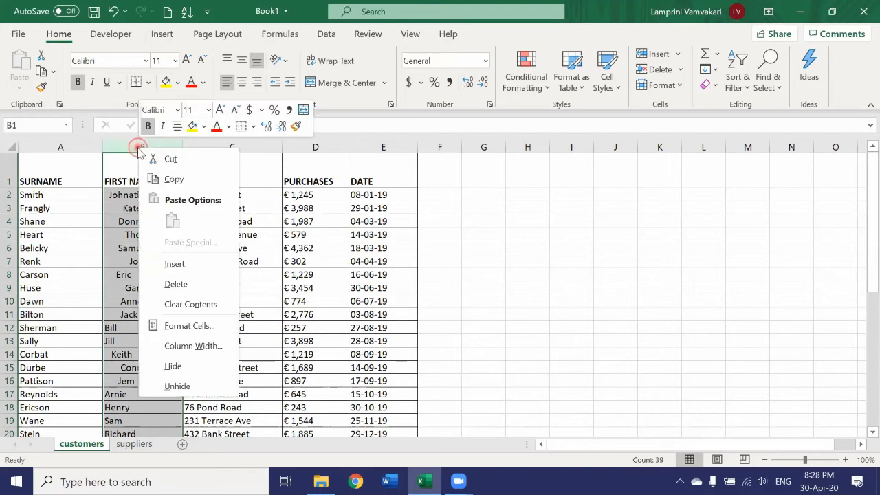
pyautogui.click(179, 261)
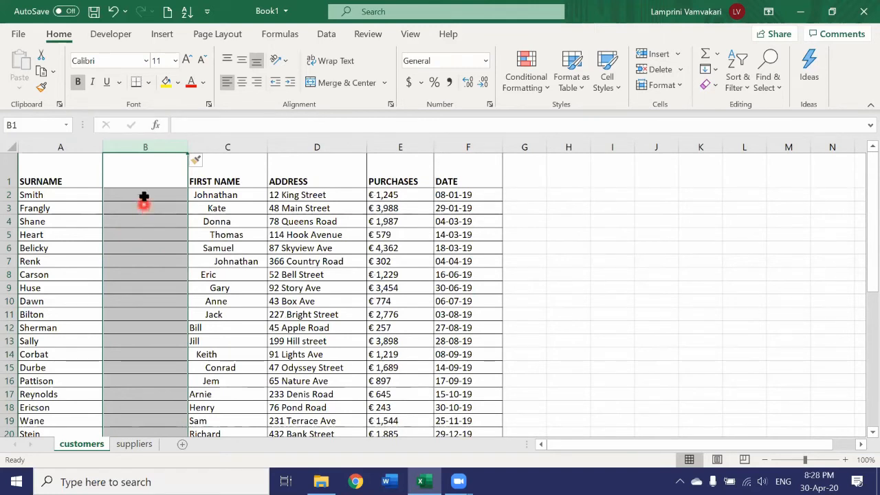
# Step: Enter a TRIM formula in B2 that removes the extra spaces from the first name in C2
pyautogui.click(173, 198)
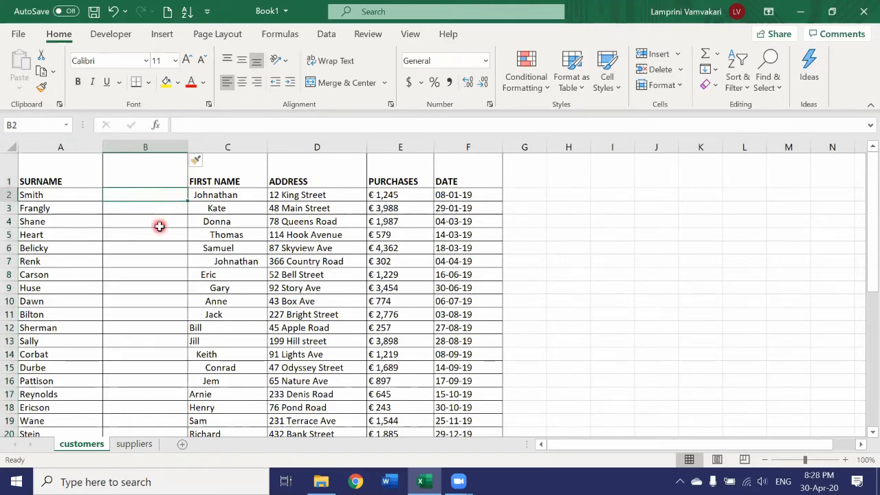
pyautogui.write('=')
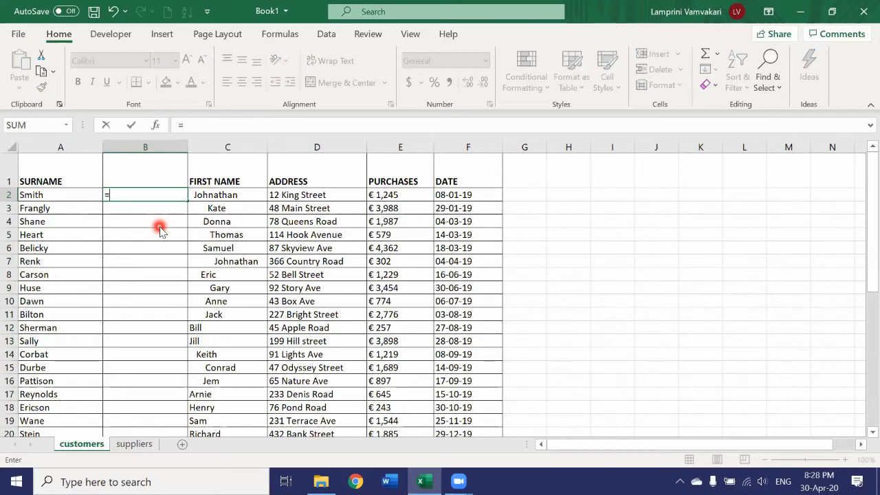
pyautogui.write('trim(')
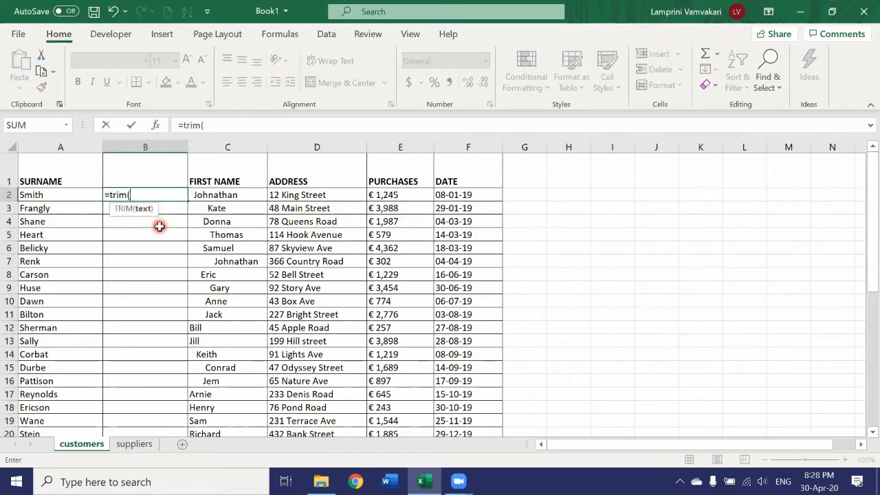
pyautogui.click(242, 196)
pyautogui.press('Return')
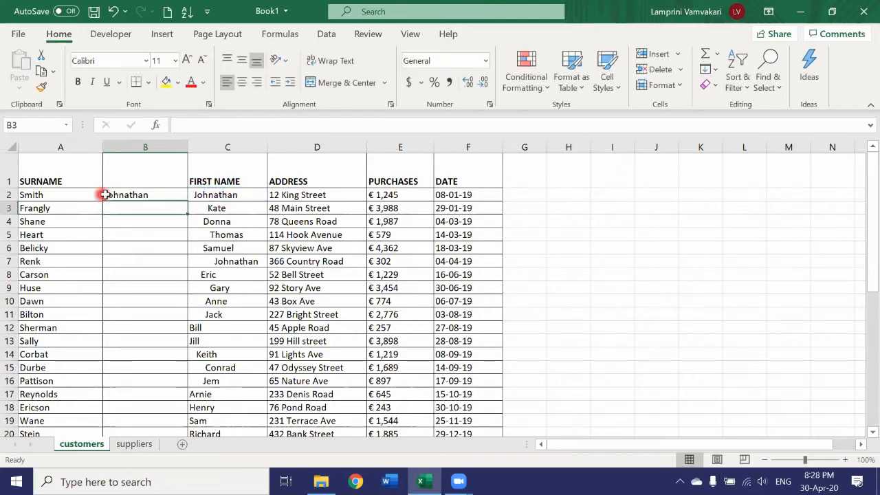
# Step: Fill the TRIM formula from B2 down to row 39 and review the trimmed first names
pyautogui.click(168, 195)
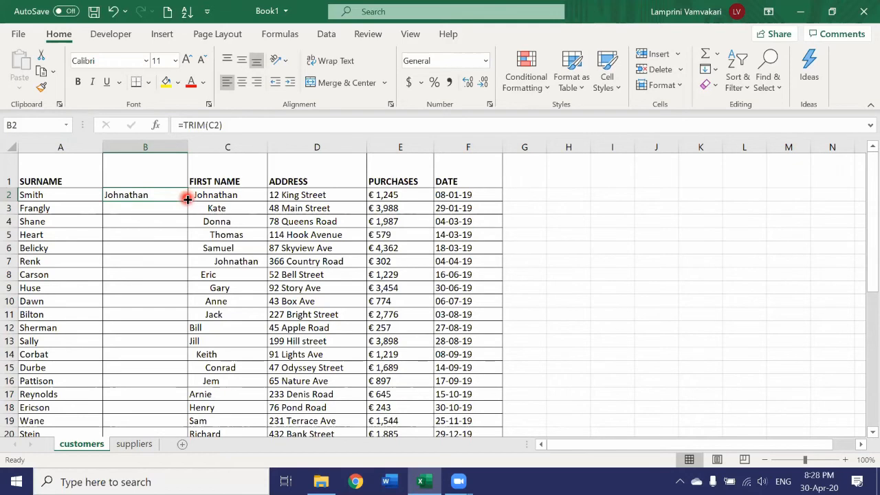
pyautogui.moveTo(187, 198); pyautogui.dragTo(184, 417)
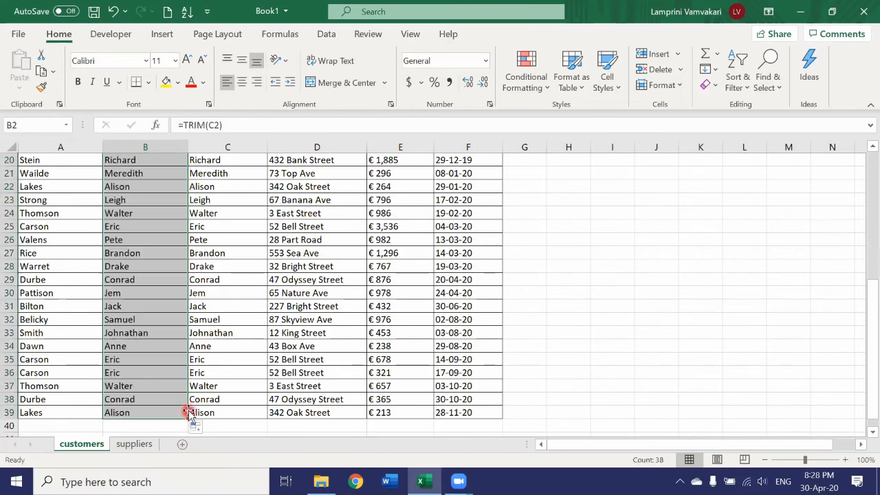
pyautogui.scroll(4, 148, 281)
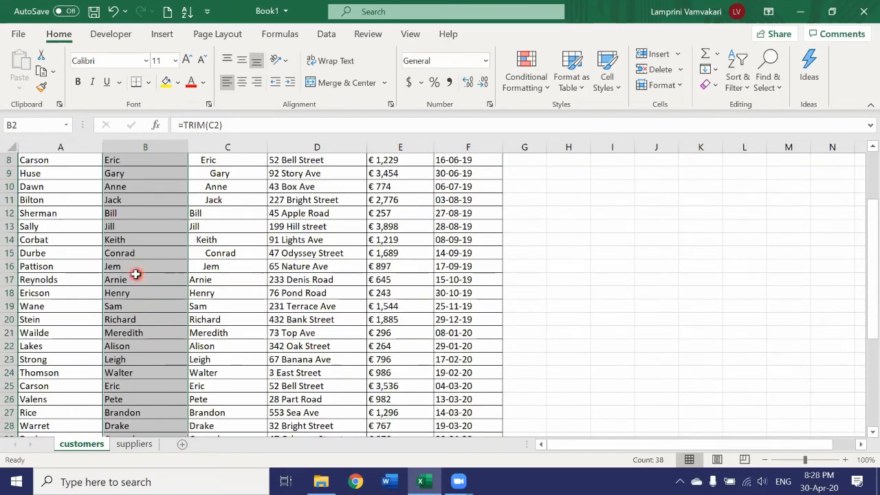
pyautogui.scroll(3, 136, 274)
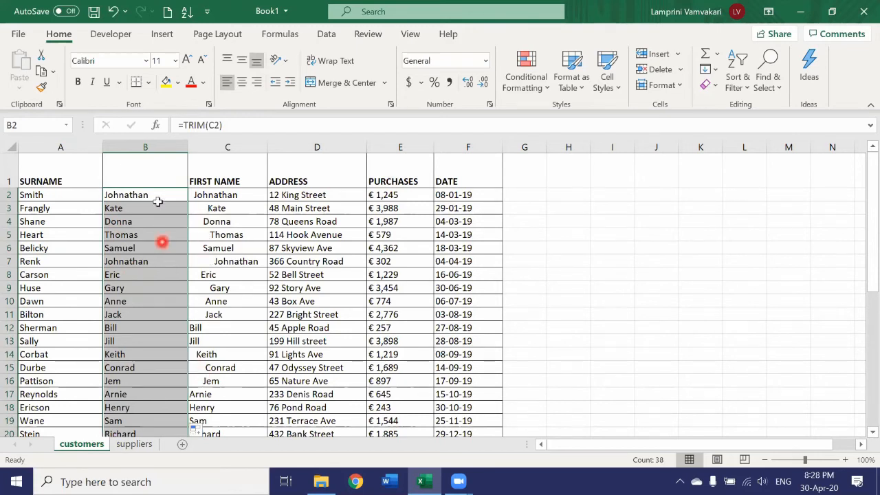
# Step: Copy the FIRST NAME header from C1 into B1
pyautogui.click(226, 180)
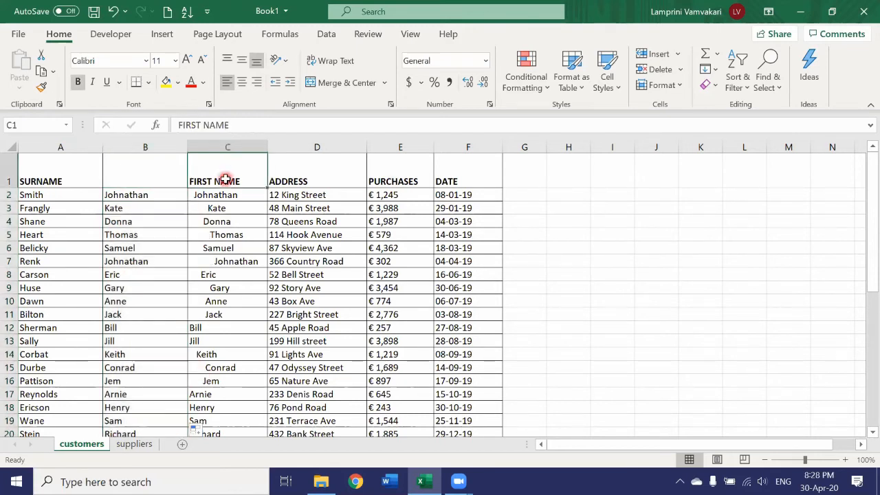
pyautogui.hotkey('ctrl', 'c')
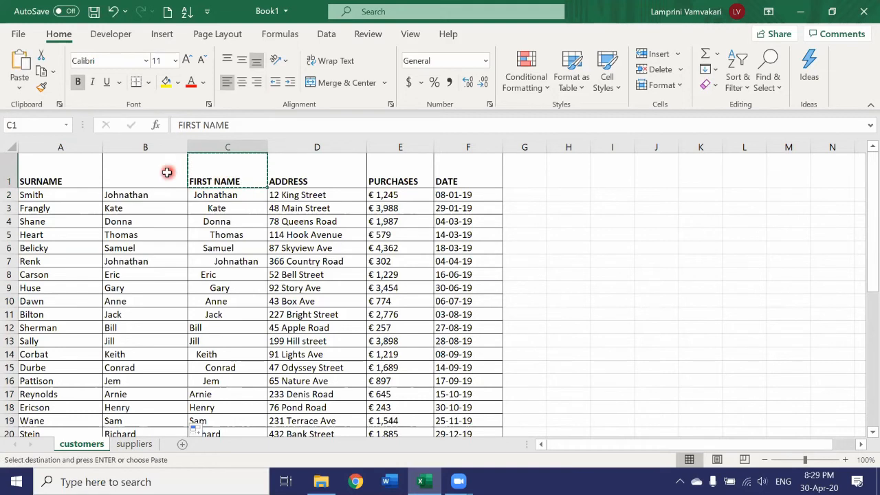
pyautogui.click(167, 172)
pyautogui.hotkey('ctrl', 'v')
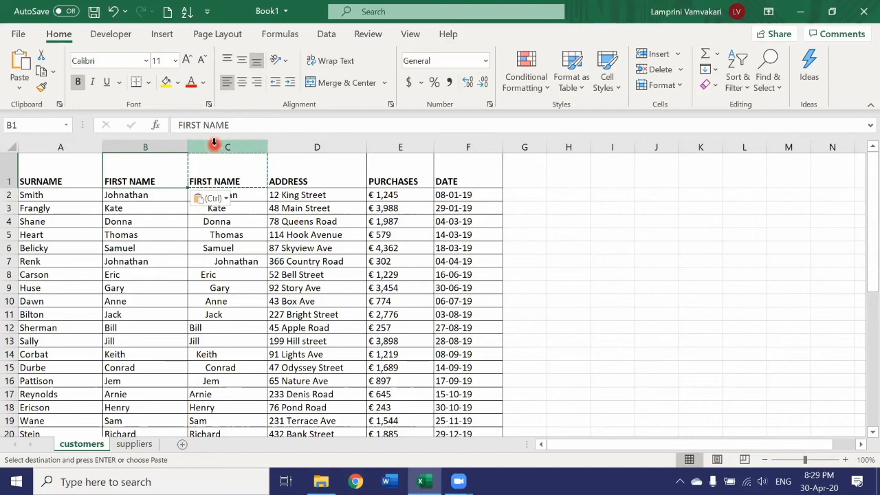
# Step: Copy column B with the trimmed first names and paste it over column C as values only
pyautogui.click(154, 147)
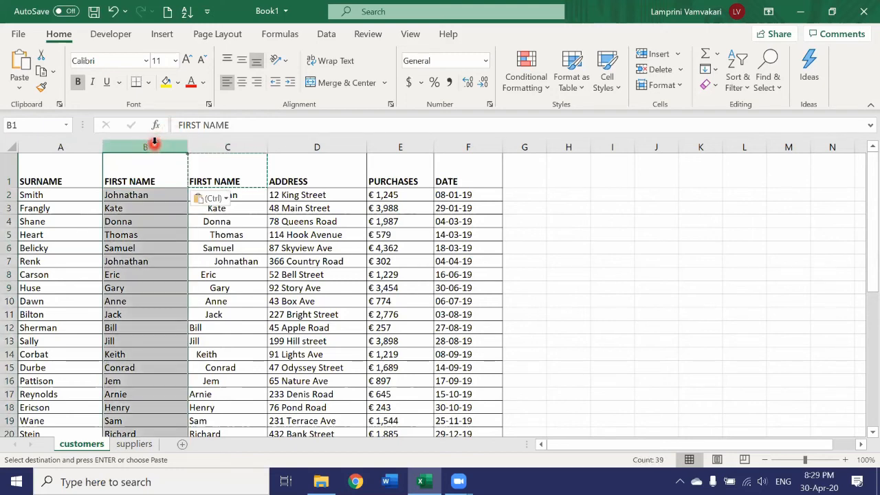
pyautogui.rightClick(155, 148)
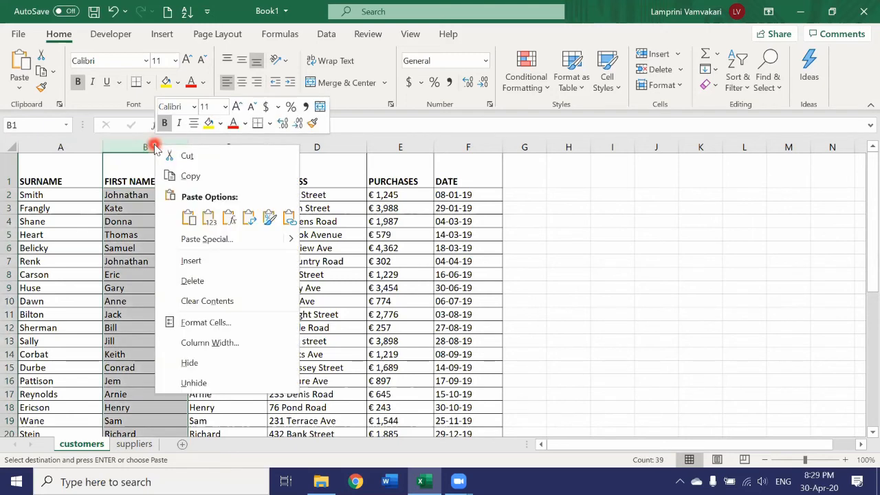
pyautogui.click(174, 176)
pyautogui.click(214, 144)
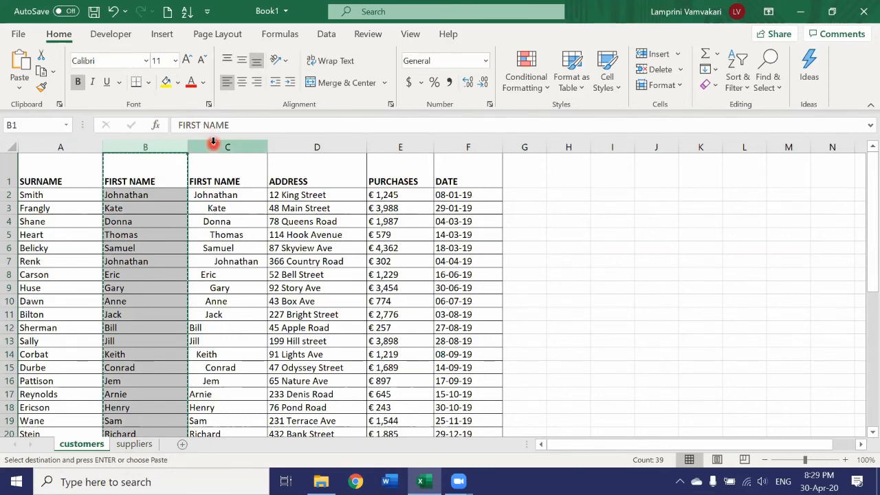
pyautogui.rightClick(214, 145)
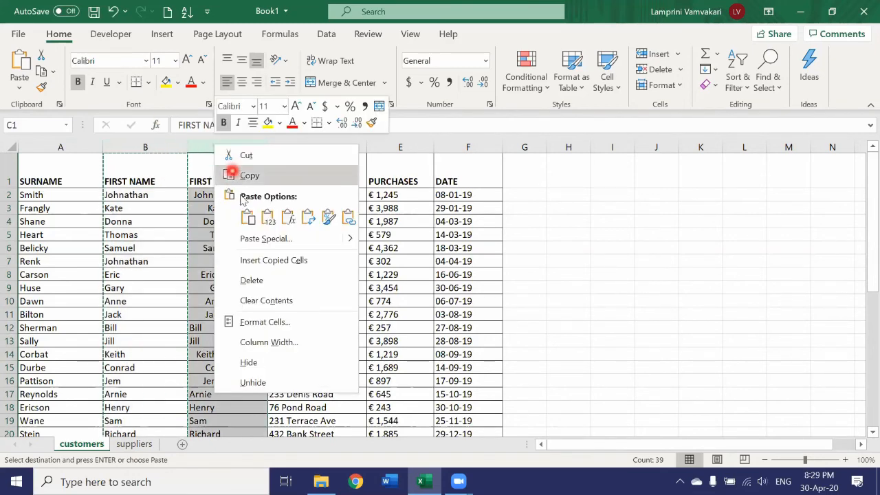
pyautogui.click(268, 220)
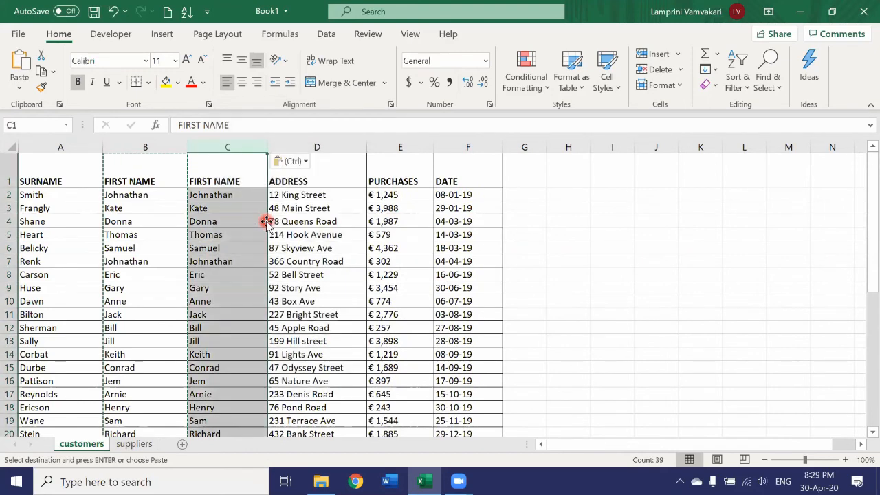
# Step: Delete helper column B containing the first-name TRIM formulas and look over the cleaned customer list
pyautogui.click(155, 142)
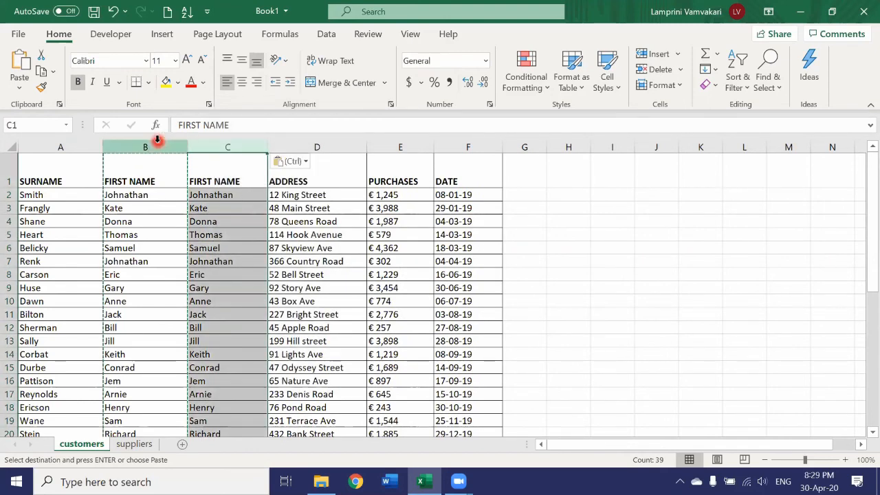
pyautogui.rightClick(157, 144)
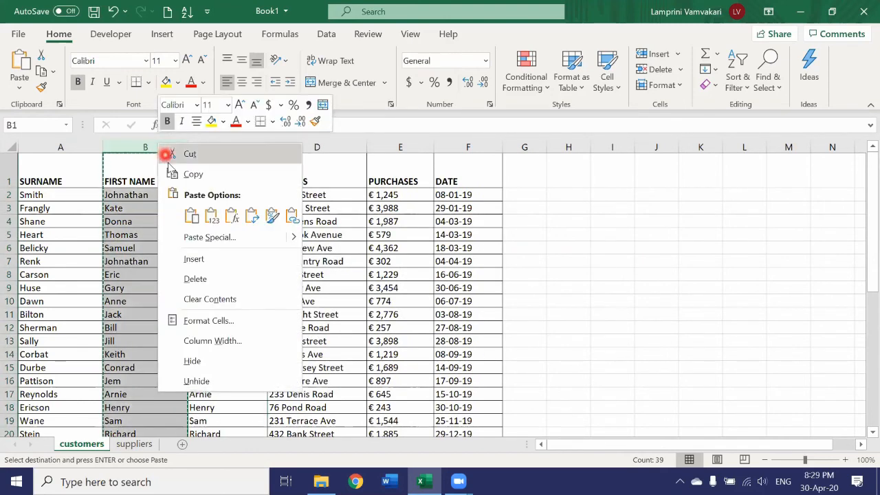
pyautogui.click(198, 279)
pyautogui.click(467, 266)
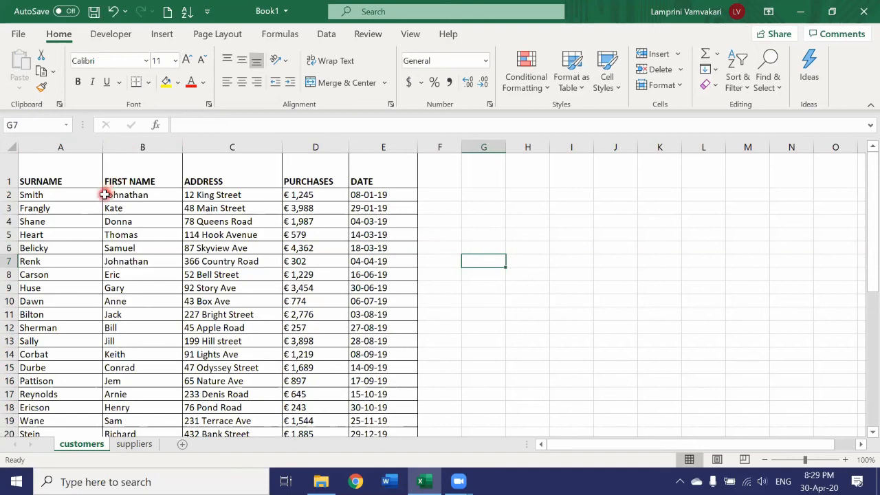
pyautogui.scroll(-2, 101, 196)
pyautogui.scroll(2, 101, 195)
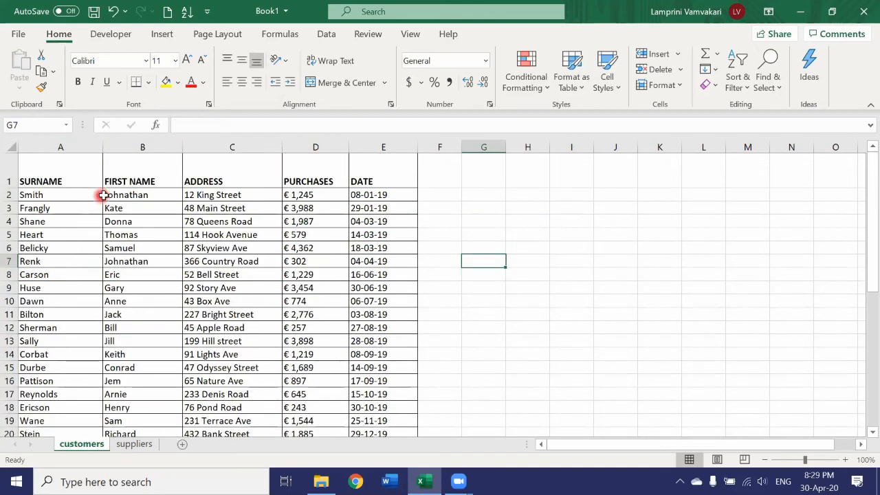